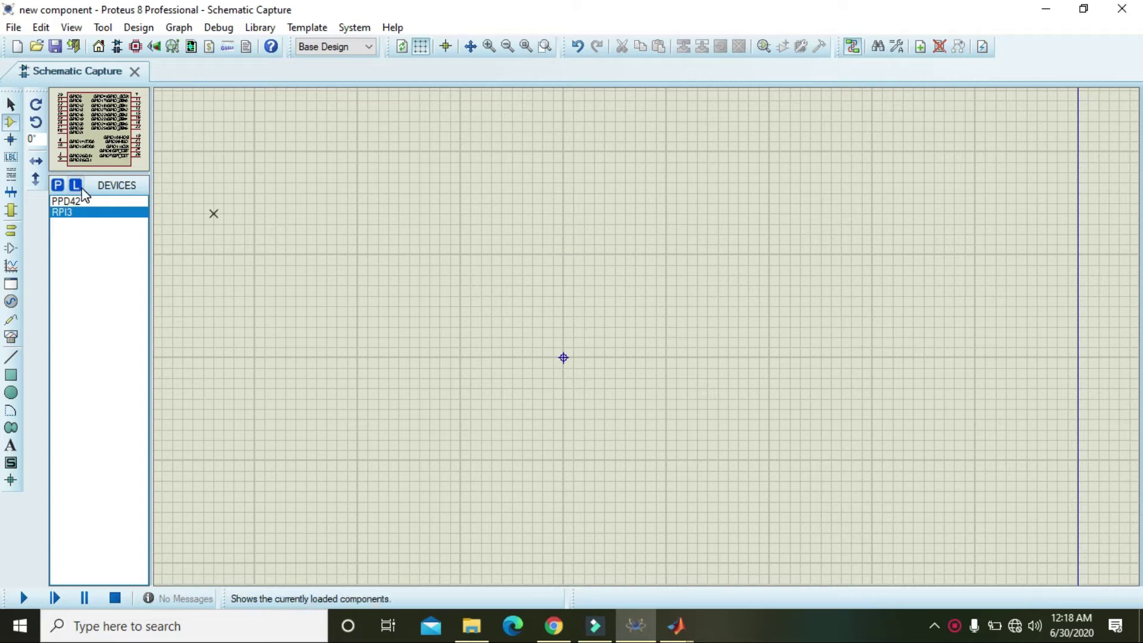
Pick the FAN-DC motor from the device library into the project's parts list.
{"action": "left_click", "coordinate": [59, 186]}
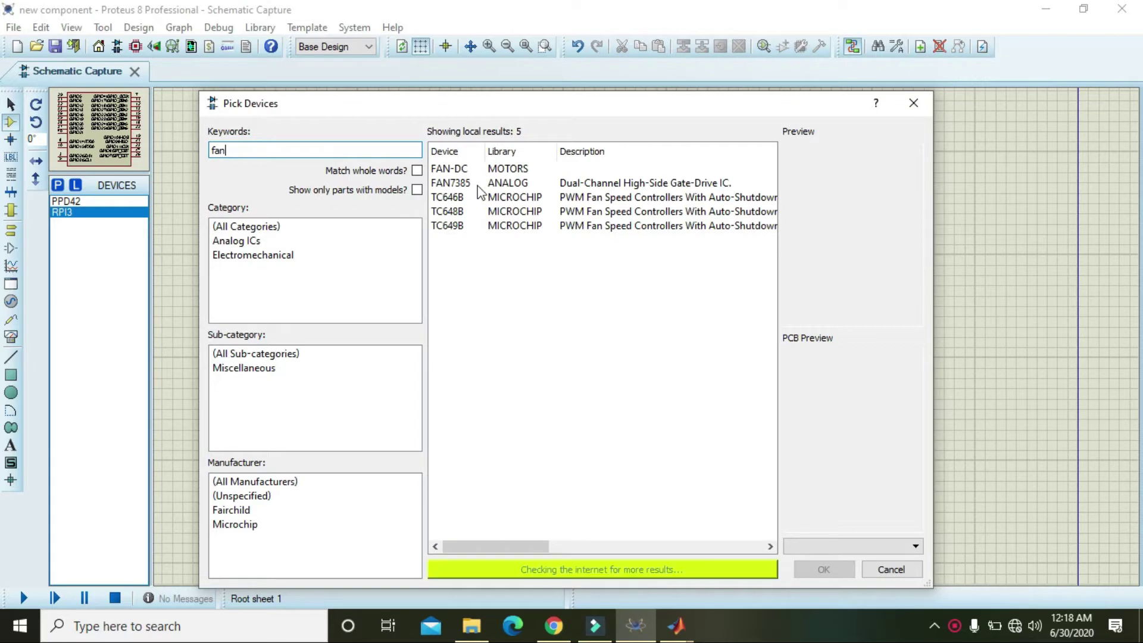
{"action": "left_click", "coordinate": [475, 170]}
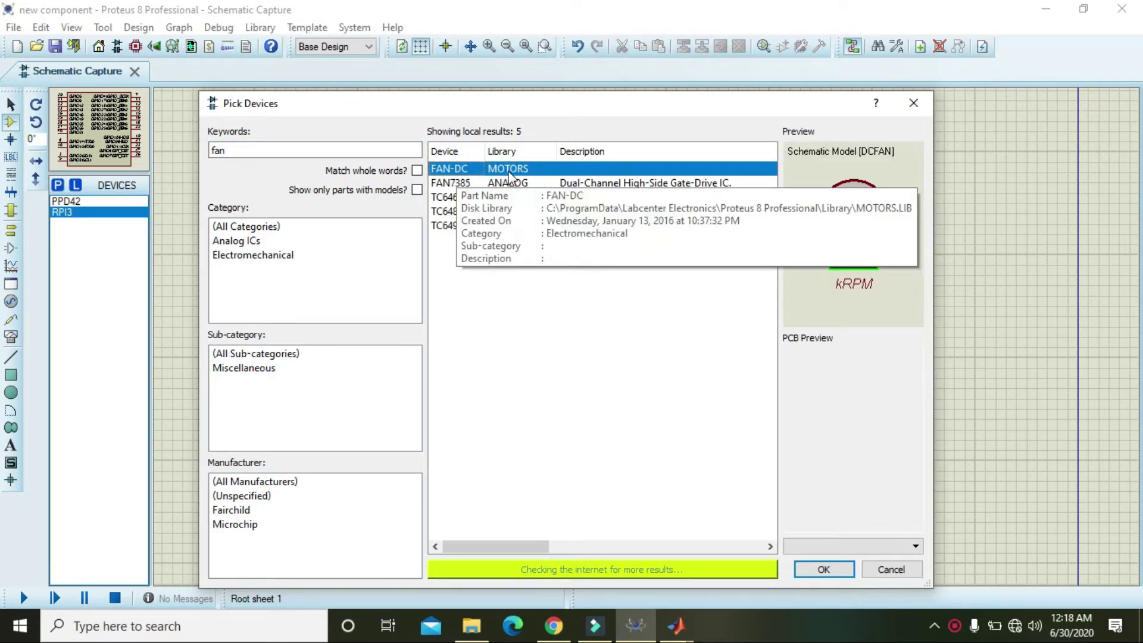
{"action": "left_click", "coordinate": [824, 569]}
Place the FAN-DC fan near the sheet centre, then shift it further right.
{"action": "left_click", "coordinate": [645, 336]}
{"action": "left_click", "coordinate": [574, 306]}
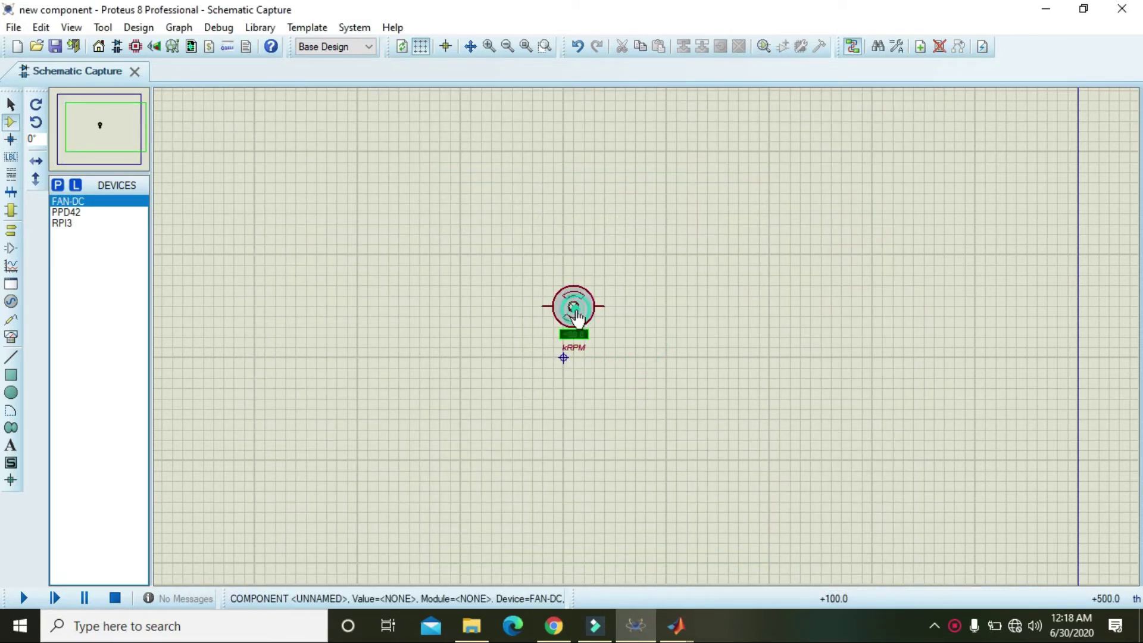
{"action": "left_click", "coordinate": [489, 46]}
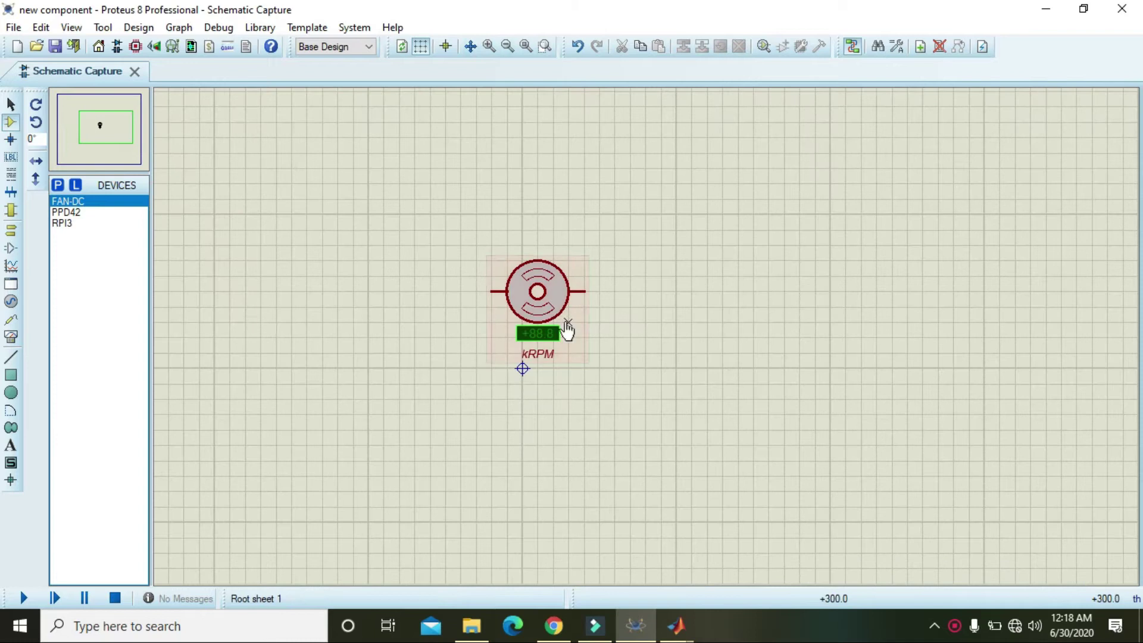
{"action": "left_click", "coordinate": [549, 308]}
{"action": "left_click_drag", "start_coordinate": [549, 309], "coordinate": [641, 325]}
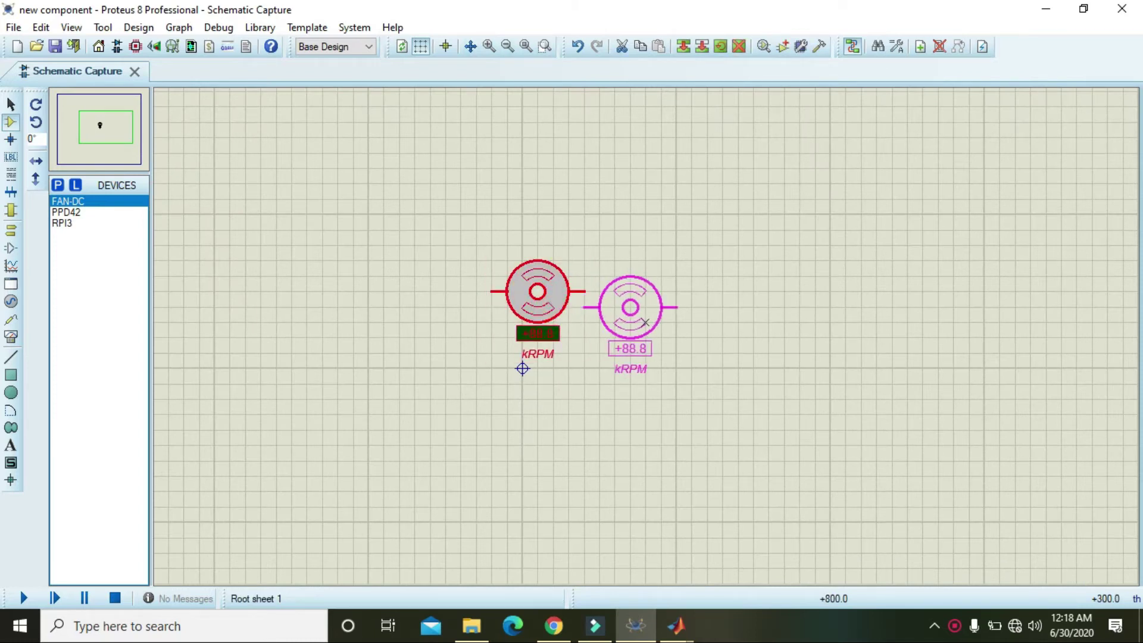
{"action": "left_click", "coordinate": [709, 367]}
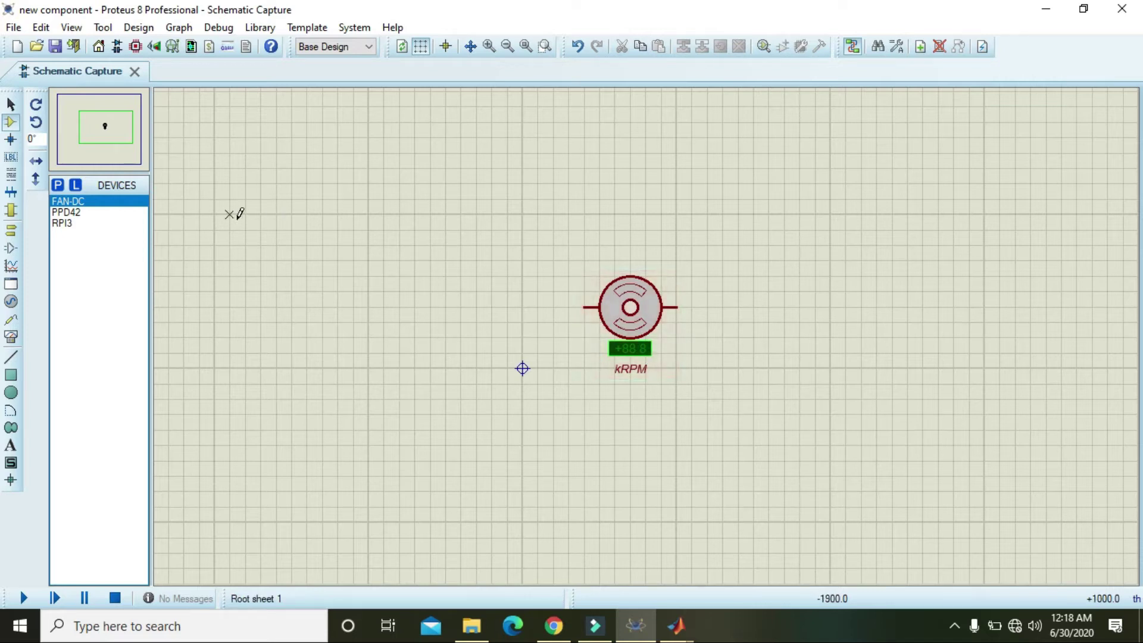
Check the fan's 12V nominal voltage in its properties without changing anything.
{"action": "double_click", "coordinate": [630, 309]}
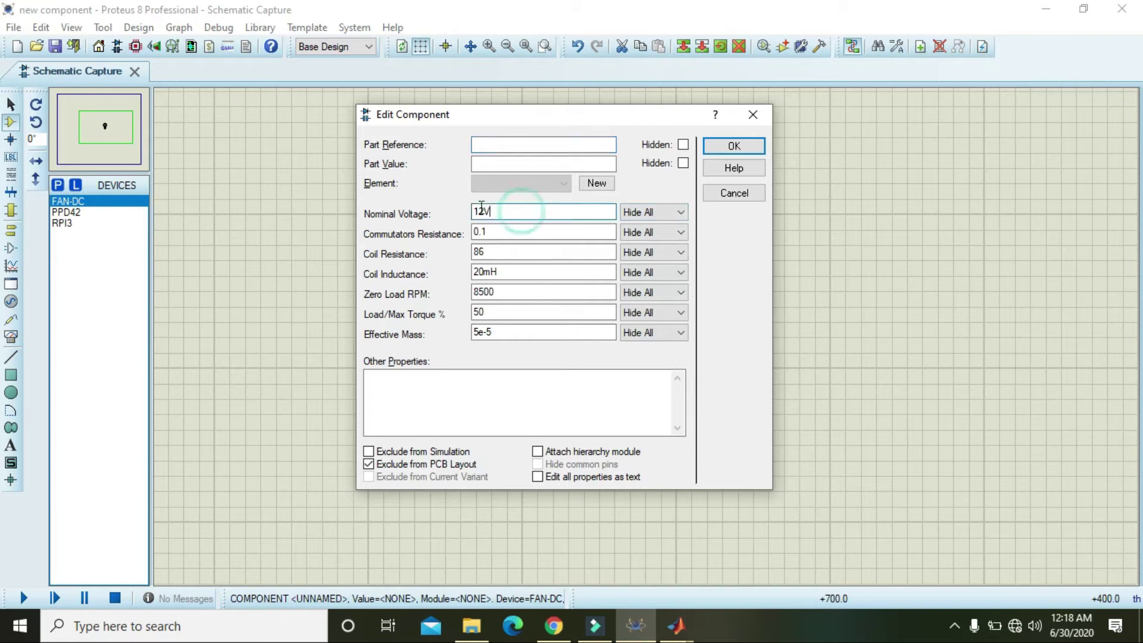
{"action": "left_click_drag", "start_coordinate": [511, 213], "coordinate": [459, 212]}
{"action": "left_click", "coordinate": [754, 115]}
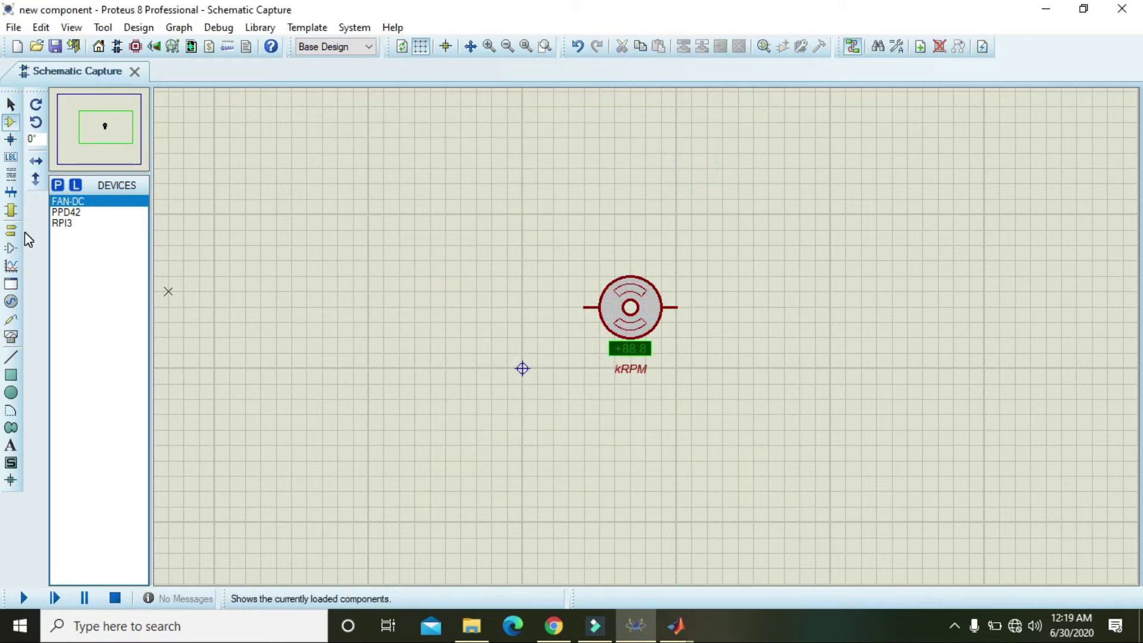
Place a DC generator left of the fan and wire it to the fan's left pin.
{"action": "left_click", "coordinate": [13, 300]}
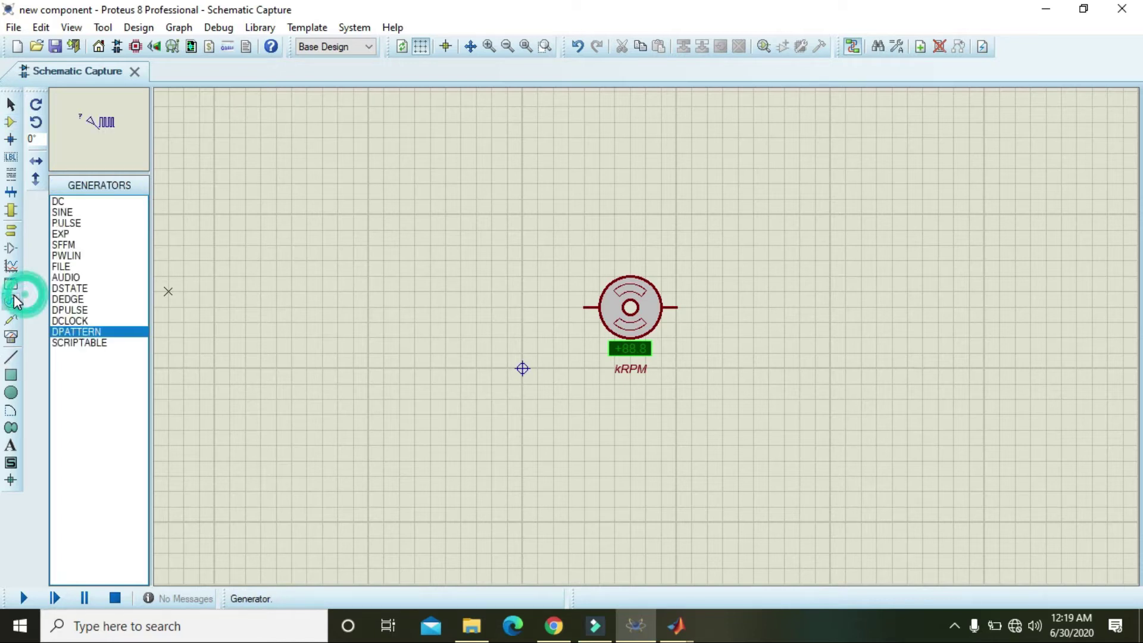
{"action": "left_click", "coordinate": [67, 202]}
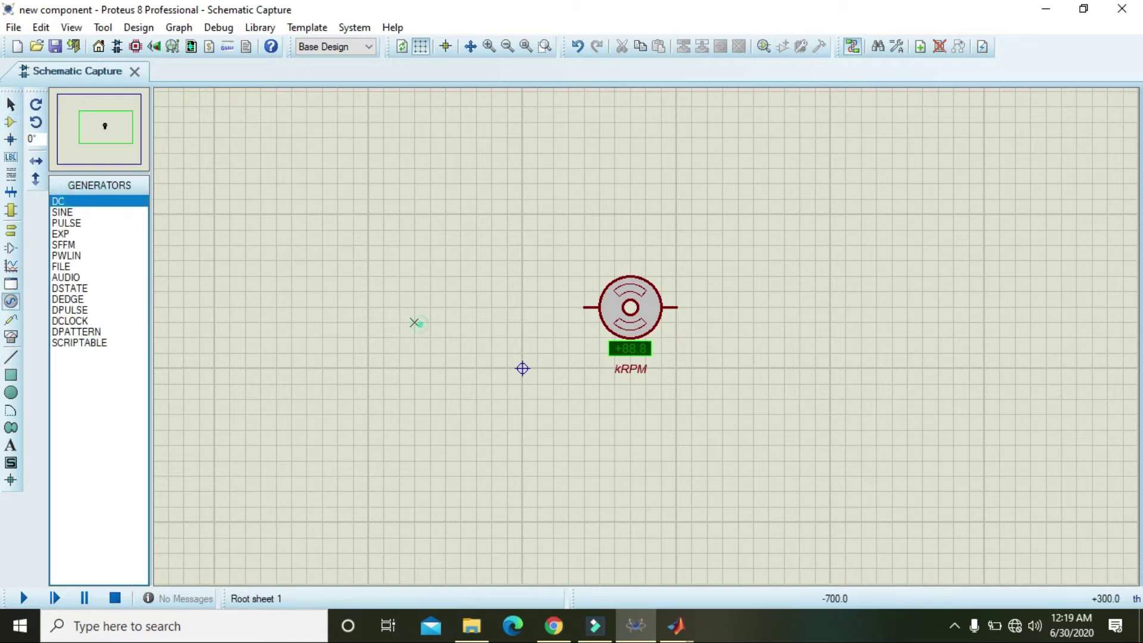
{"action": "left_click", "coordinate": [412, 257]}
{"action": "left_click", "coordinate": [415, 260]}
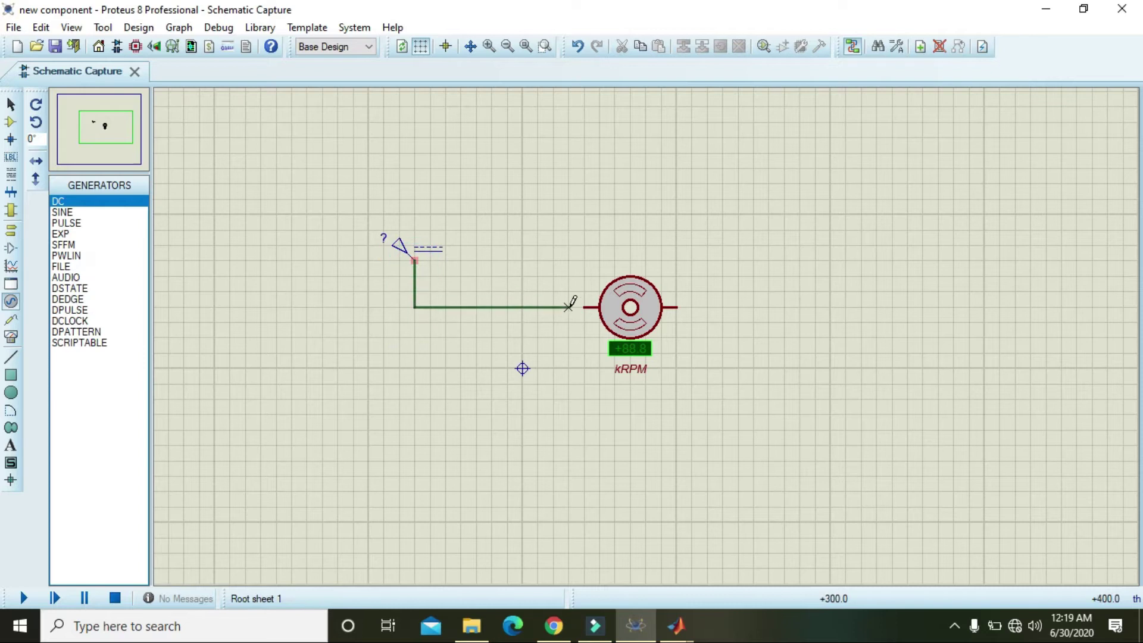
{"action": "left_click", "coordinate": [586, 307]}
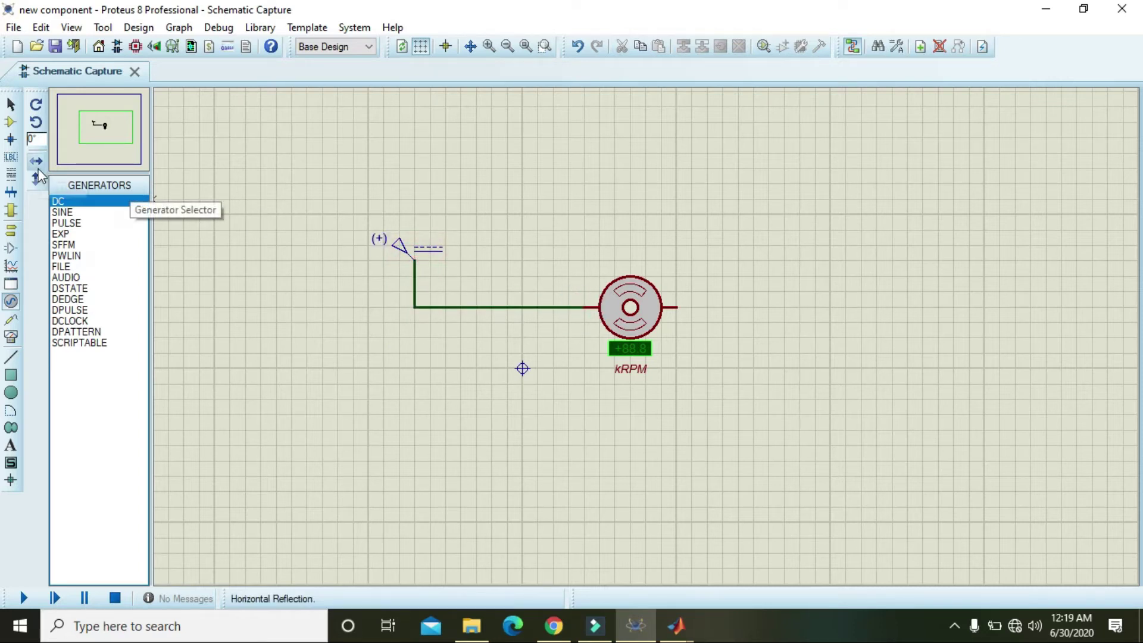
Place a GROUND terminal below right of the fan and wire it to the fan's right pin.
{"action": "left_click", "coordinate": [11, 230]}
{"action": "left_click", "coordinate": [70, 256]}
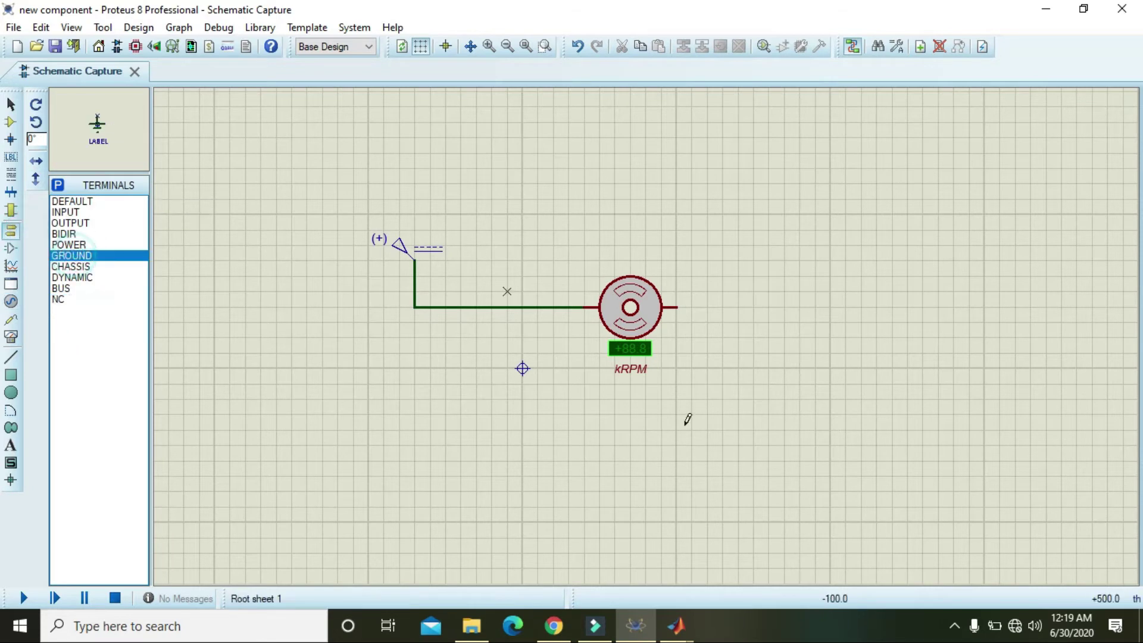
{"action": "left_click", "coordinate": [719, 398]}
{"action": "left_click", "coordinate": [784, 395]}
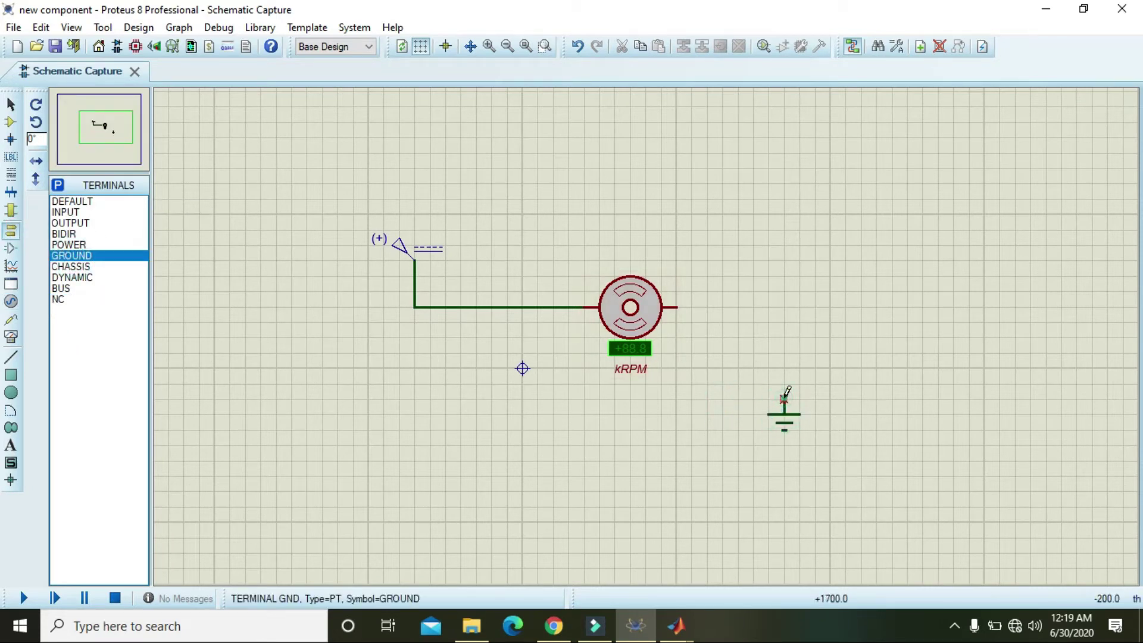
{"action": "left_click", "coordinate": [784, 397]}
{"action": "left_click", "coordinate": [678, 307]}
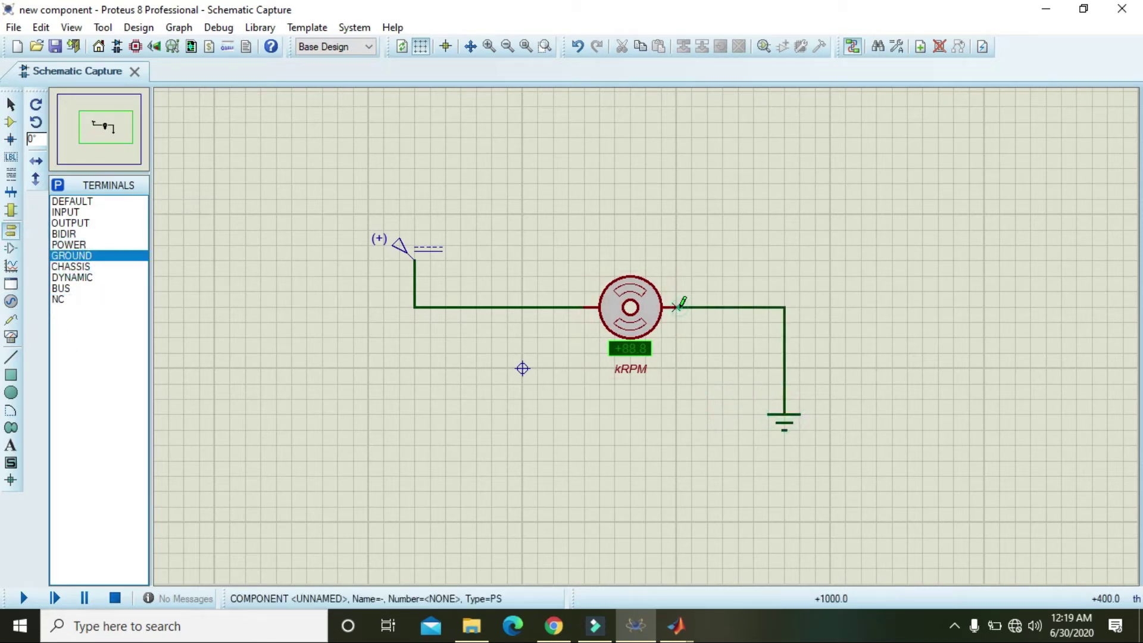
Set the DC generator's voltage to 12.
{"action": "double_click", "coordinate": [399, 243]}
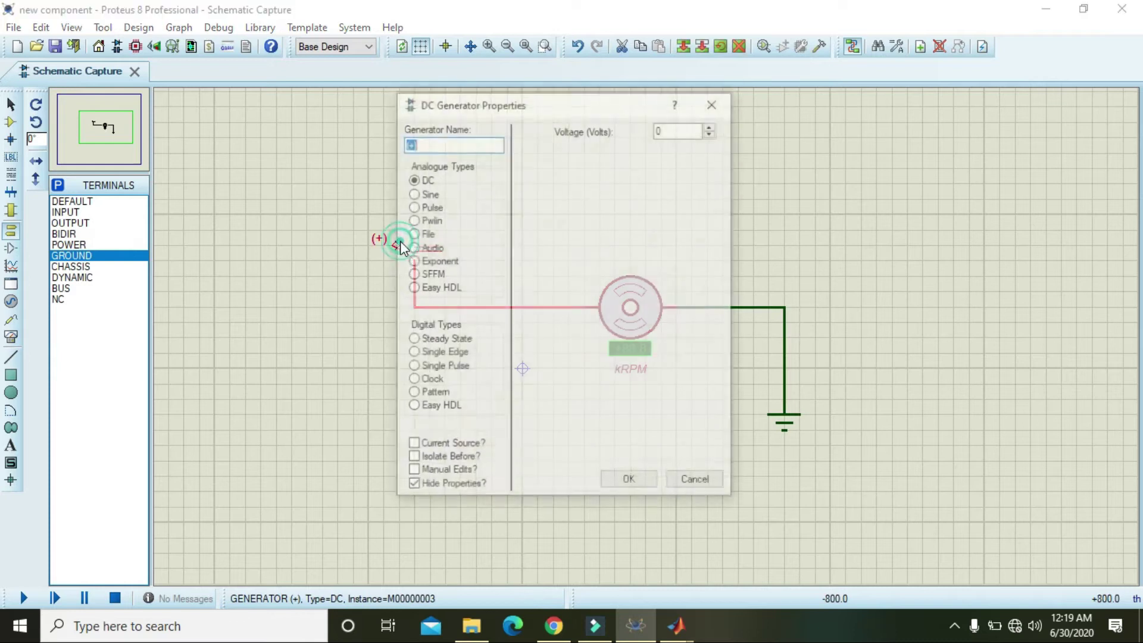
{"action": "double_click", "coordinate": [666, 130]}
{"action": "type", "text": "12"}
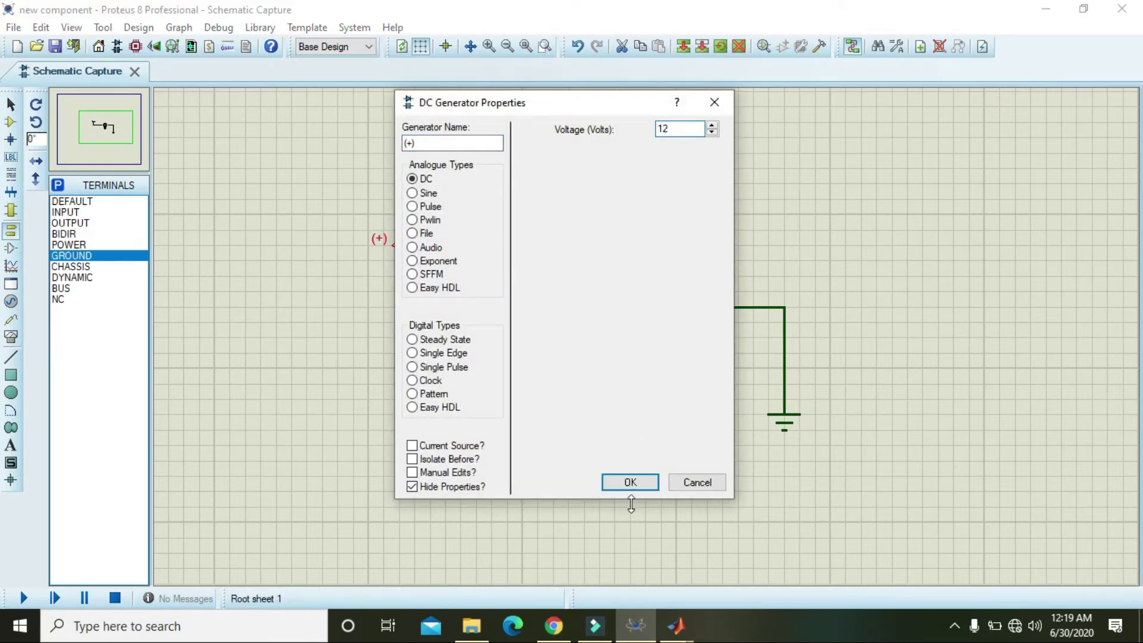
{"action": "left_click", "coordinate": [630, 481]}
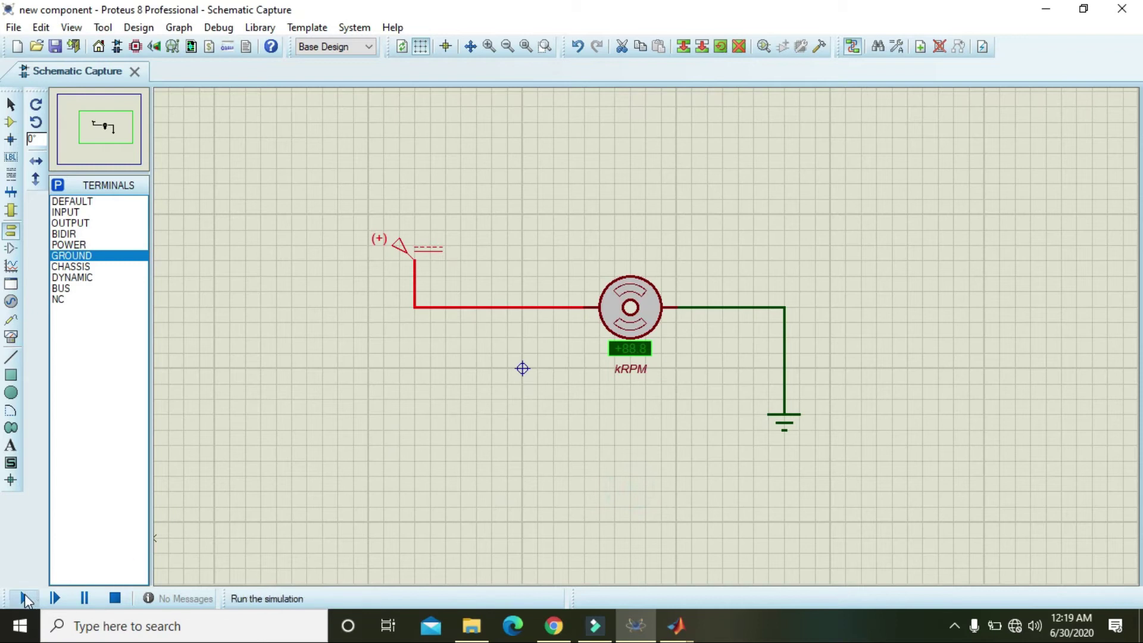
Run the simulation and watch the fan's readout climb to +2.84 kRPM.
{"action": "left_click", "coordinate": [24, 598]}
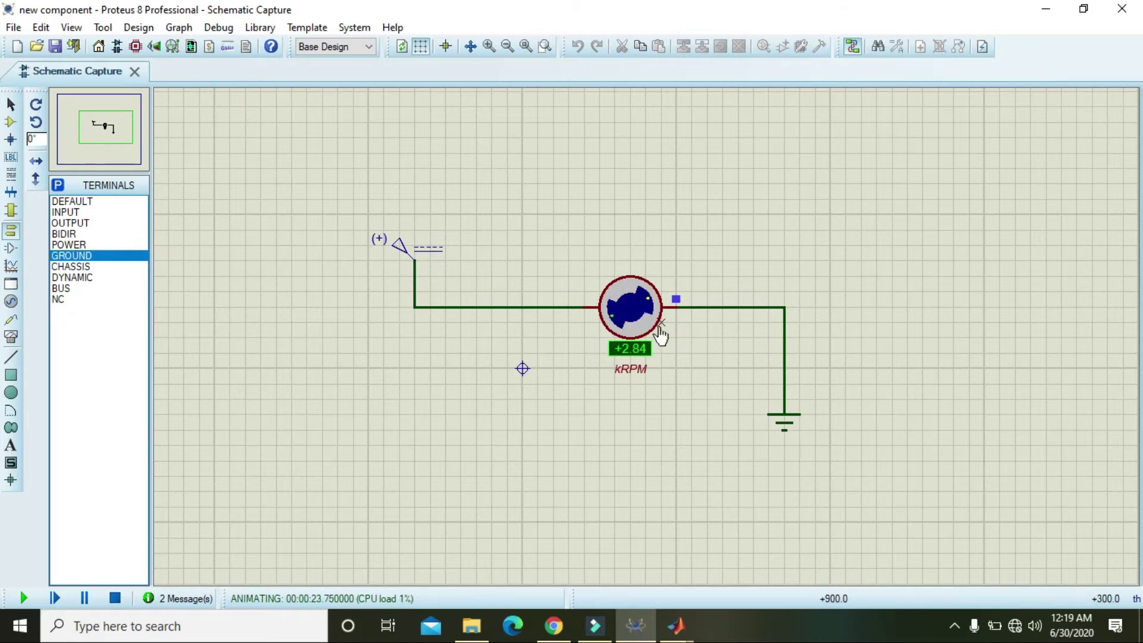
Stop the simulation and add the BUTTON push button to the device list.
{"action": "left_click", "coordinate": [115, 598]}
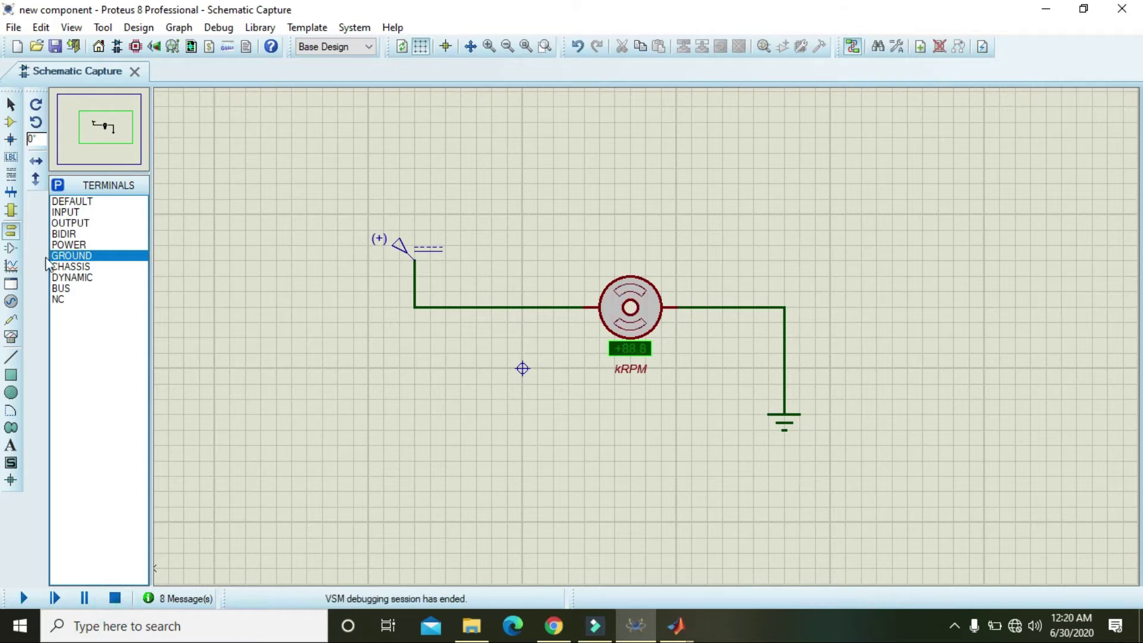
{"action": "left_click", "coordinate": [10, 122]}
{"action": "left_click", "coordinate": [58, 185]}
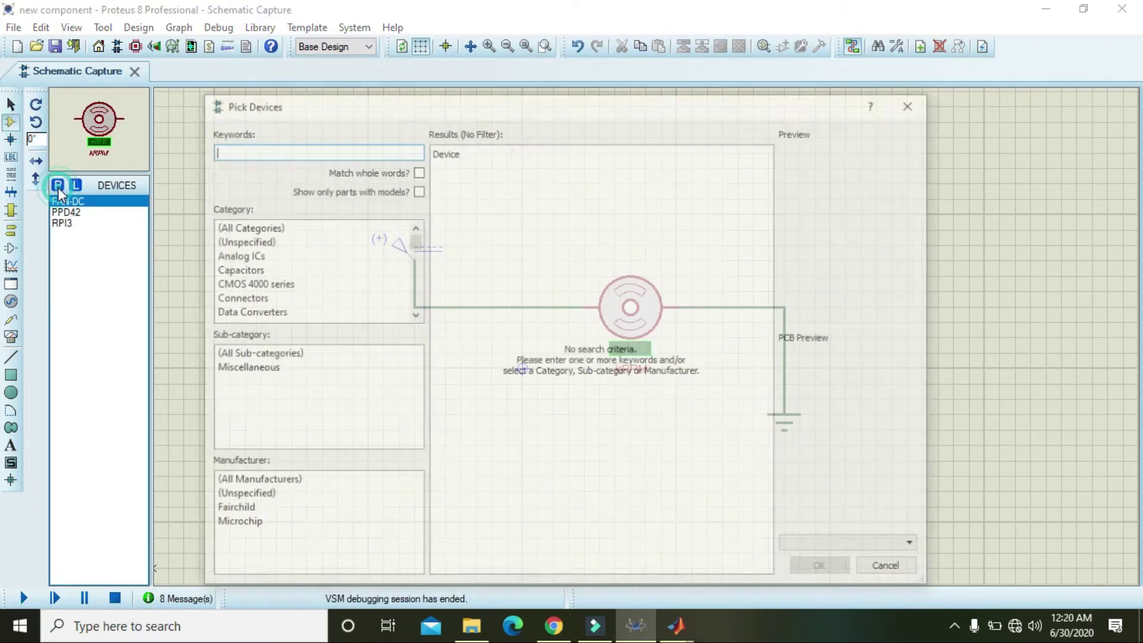
{"action": "type", "text": "push"}
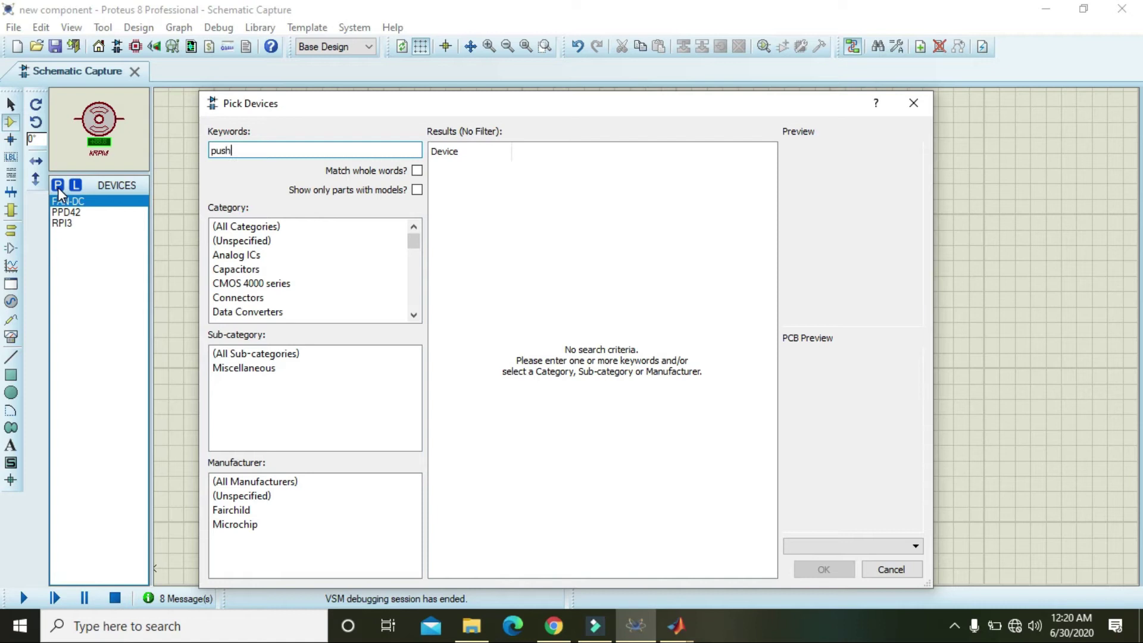
{"action": "type", "text": " button"}
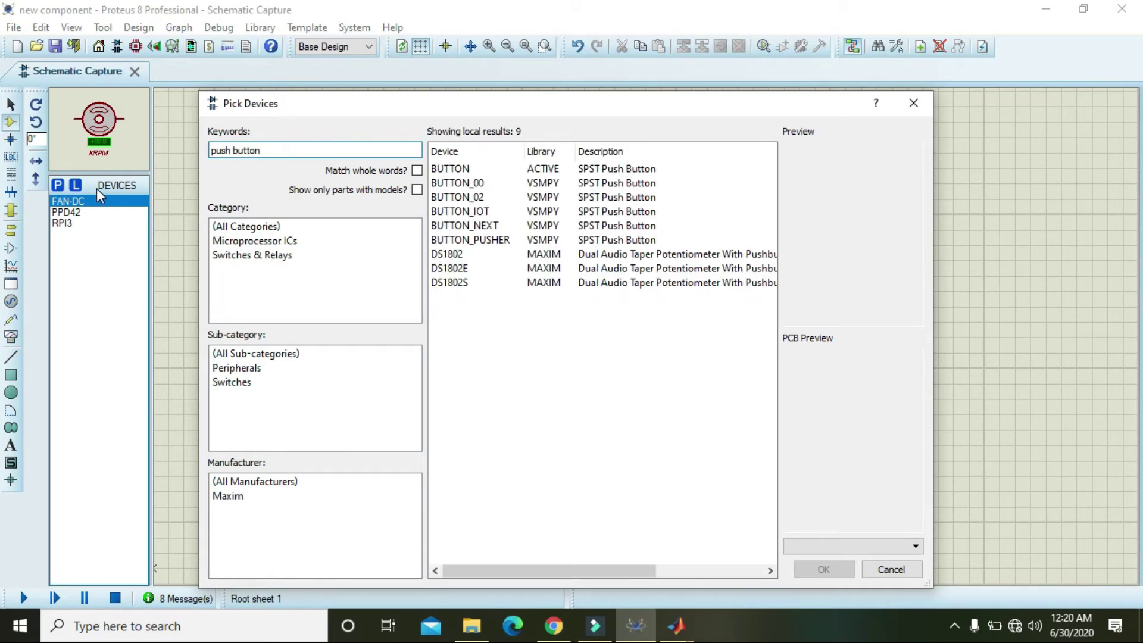
{"action": "left_click", "coordinate": [531, 173]}
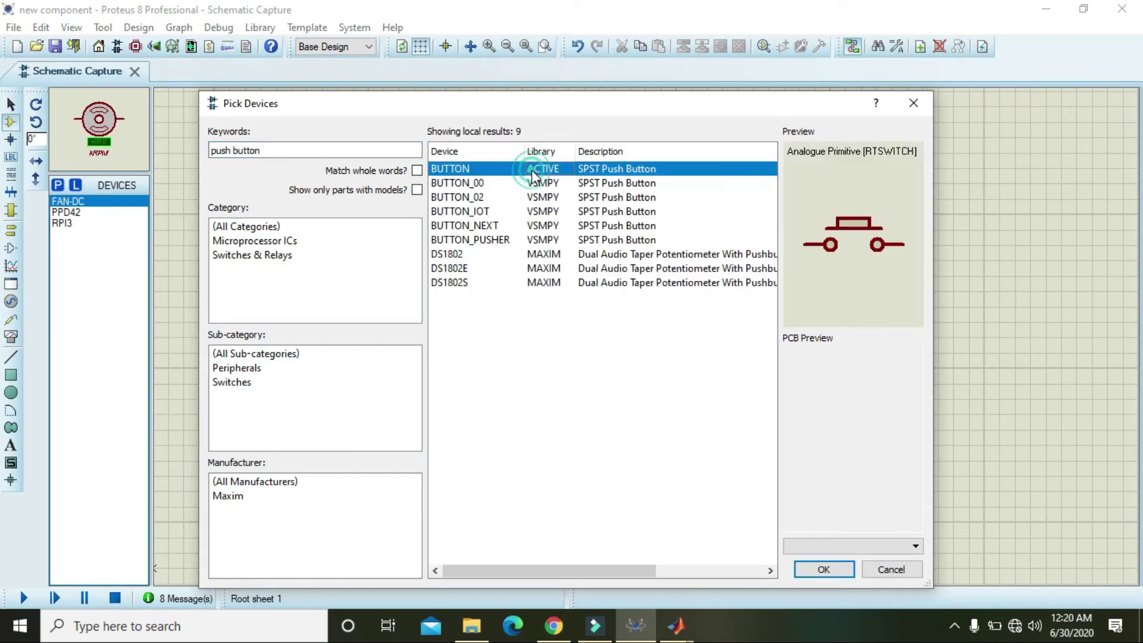
{"action": "left_click", "coordinate": [823, 569]}
Place the push button left of the fan and delete the old generator-to-fan wire.
{"action": "left_click", "coordinate": [507, 284]}
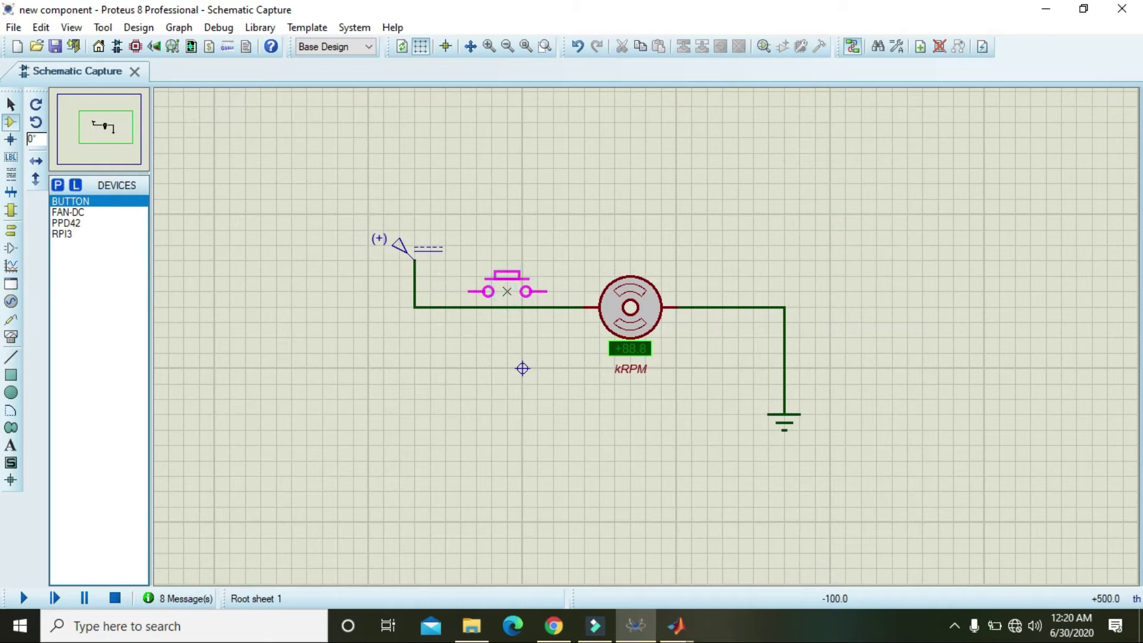
{"action": "right_click", "coordinate": [507, 305]}
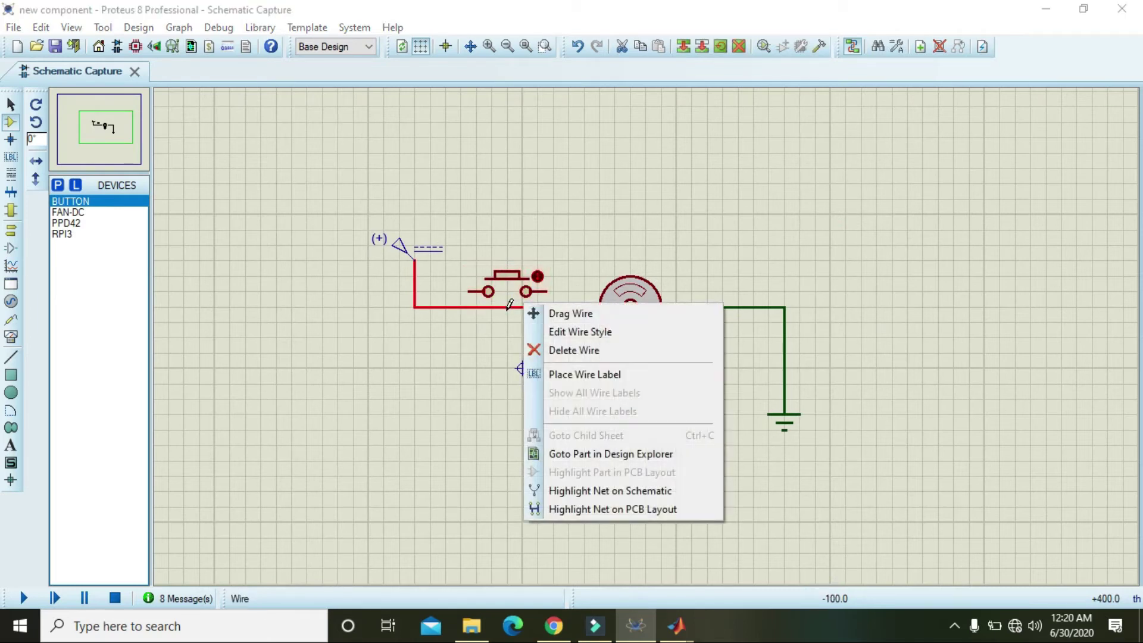
{"action": "left_click", "coordinate": [554, 349]}
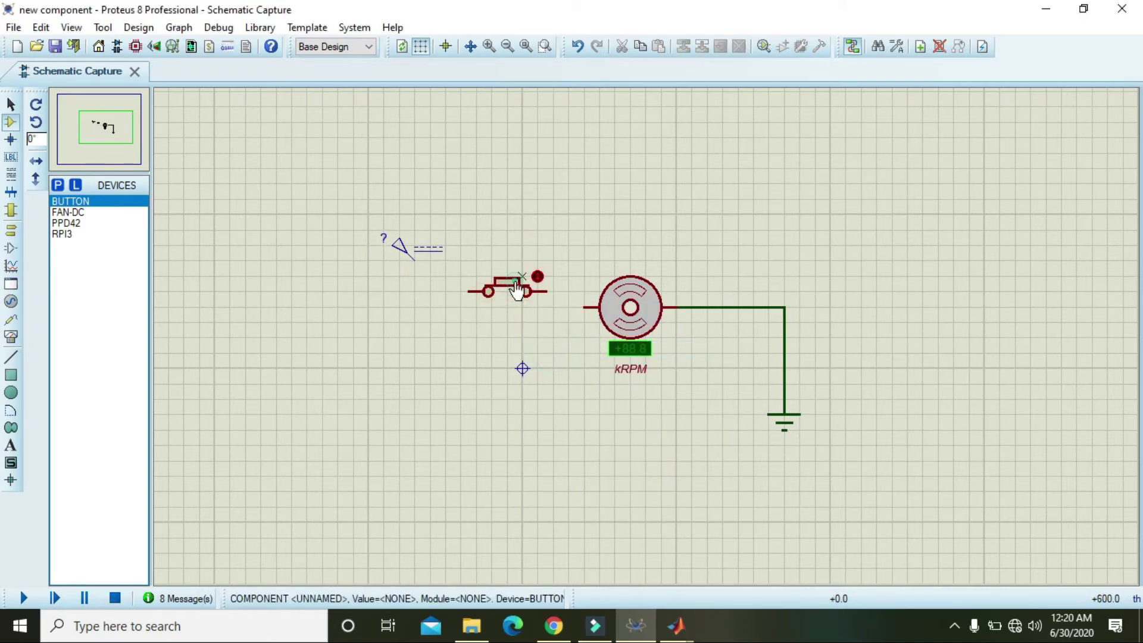
{"action": "left_click_drag", "start_coordinate": [460, 261], "coordinate": [569, 353]}
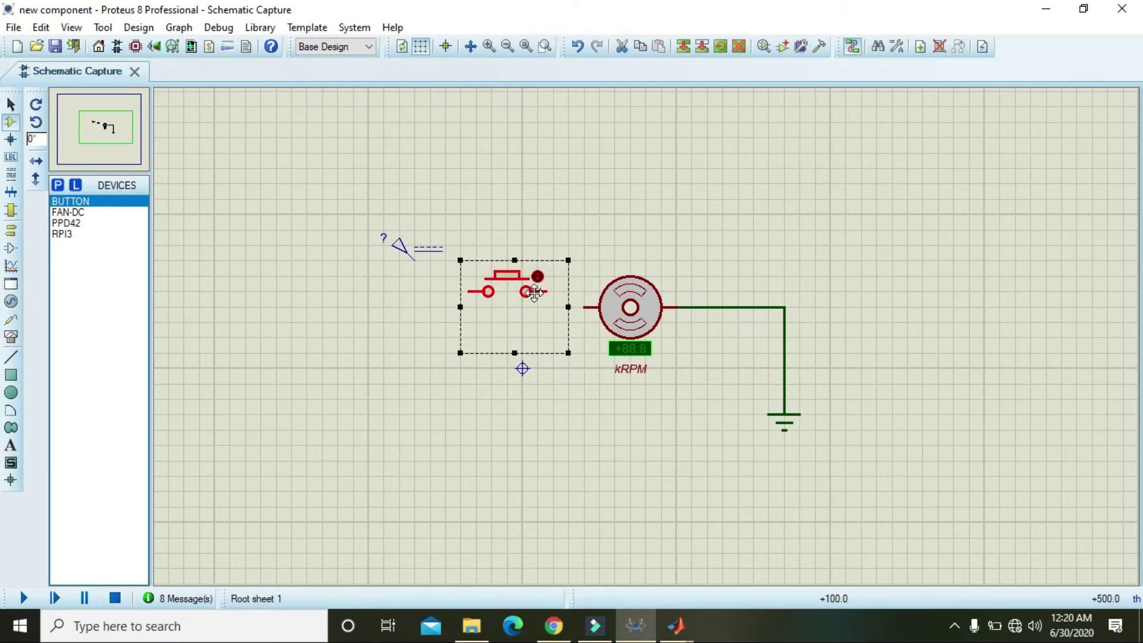
{"action": "left_click_drag", "start_coordinate": [506, 281], "coordinate": [490, 297]}
Wire the fan's left pin to the button, and the button to the generator.
{"action": "left_click", "coordinate": [587, 384]}
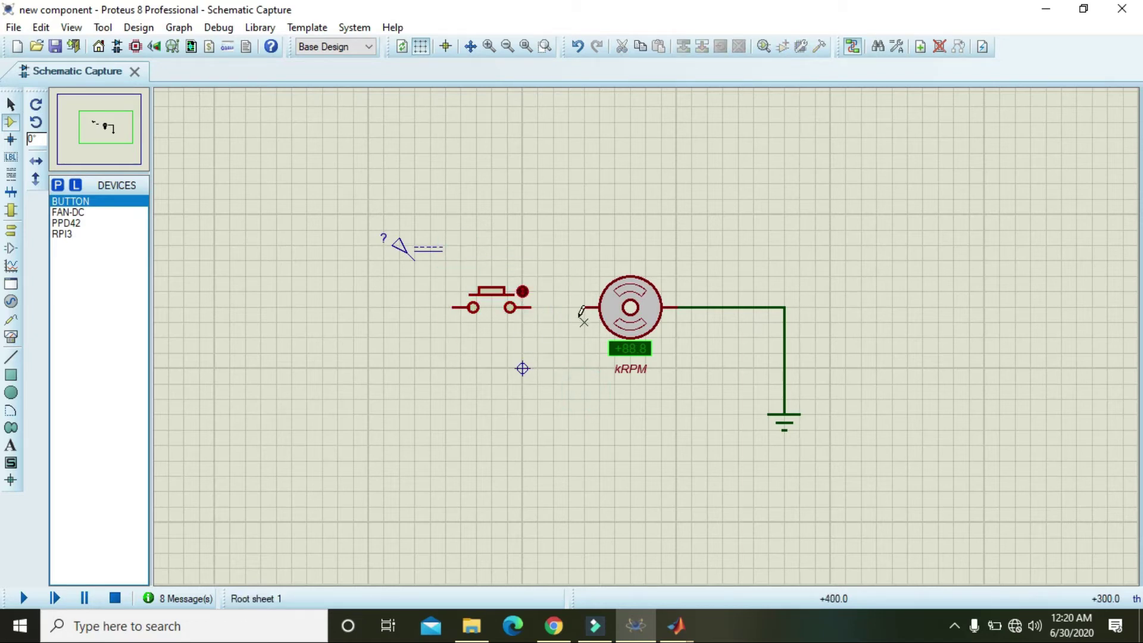
{"action": "left_click", "coordinate": [584, 308]}
{"action": "left_click", "coordinate": [527, 304]}
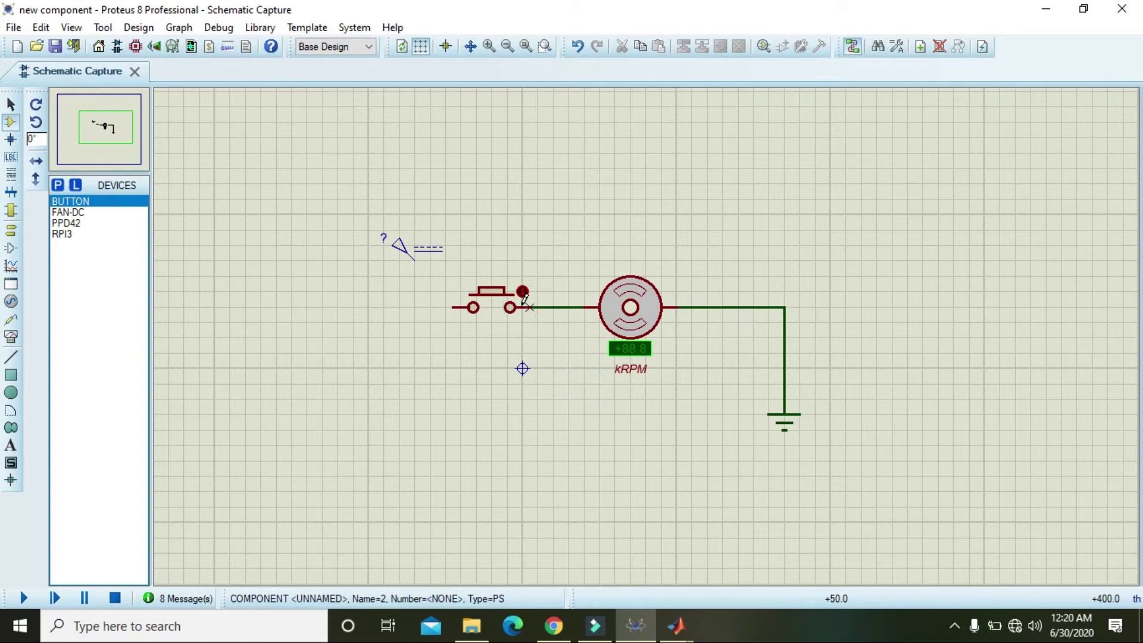
{"action": "left_click", "coordinate": [453, 307]}
{"action": "left_click", "coordinate": [415, 259]}
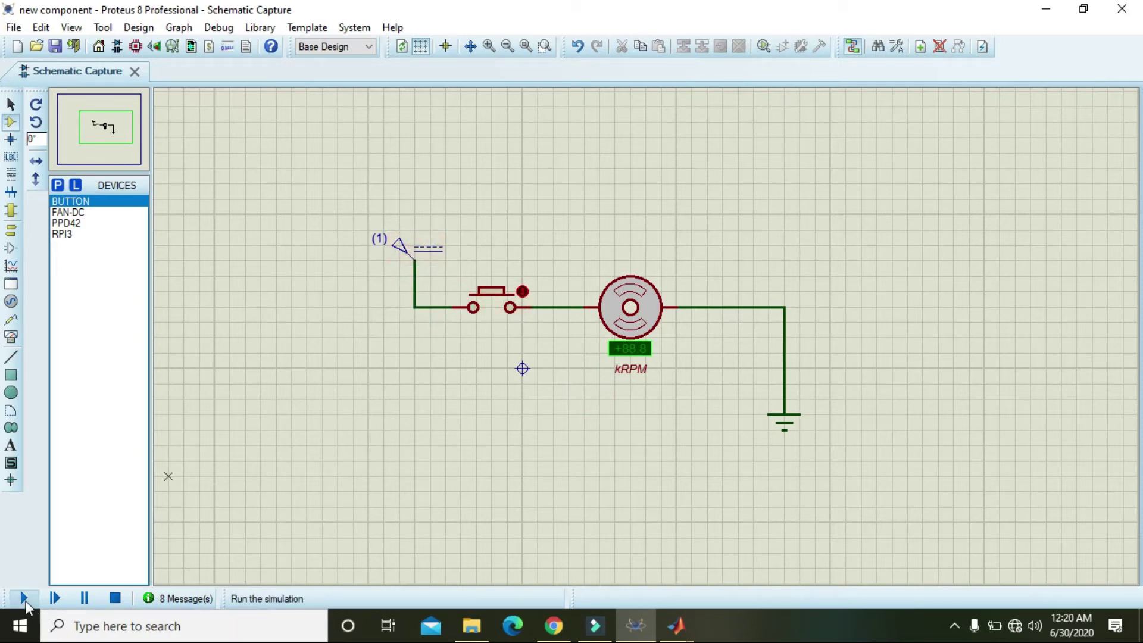
Run the simulation, press the push button to spin the fan to +1.89 kRPM, then release it.
{"action": "left_click", "coordinate": [24, 598]}
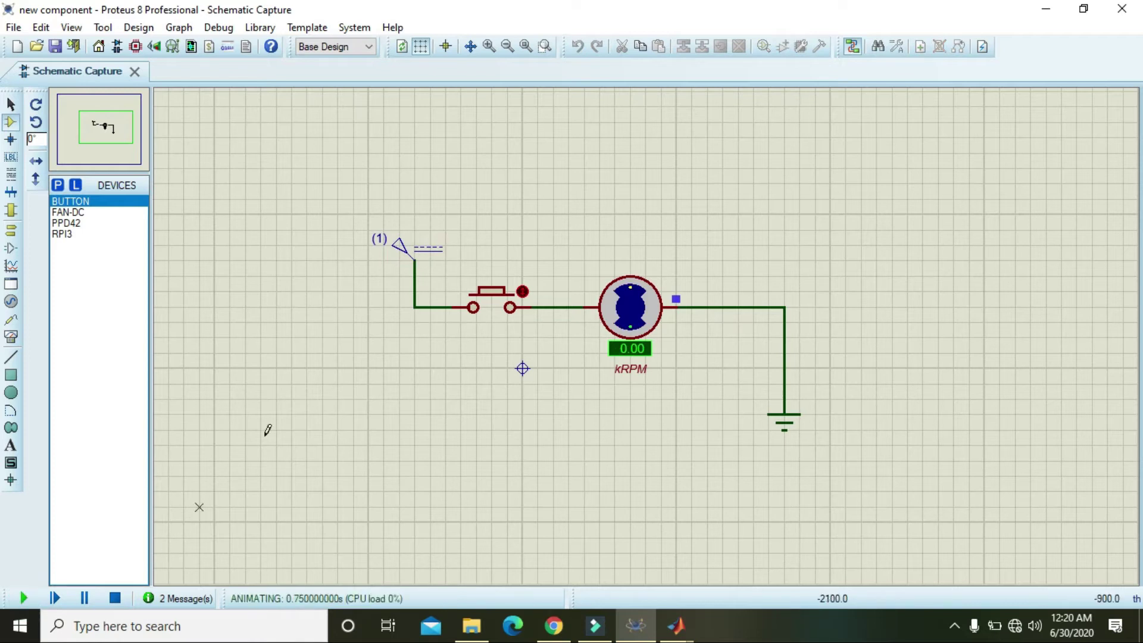
{"action": "left_click", "coordinate": [523, 291]}
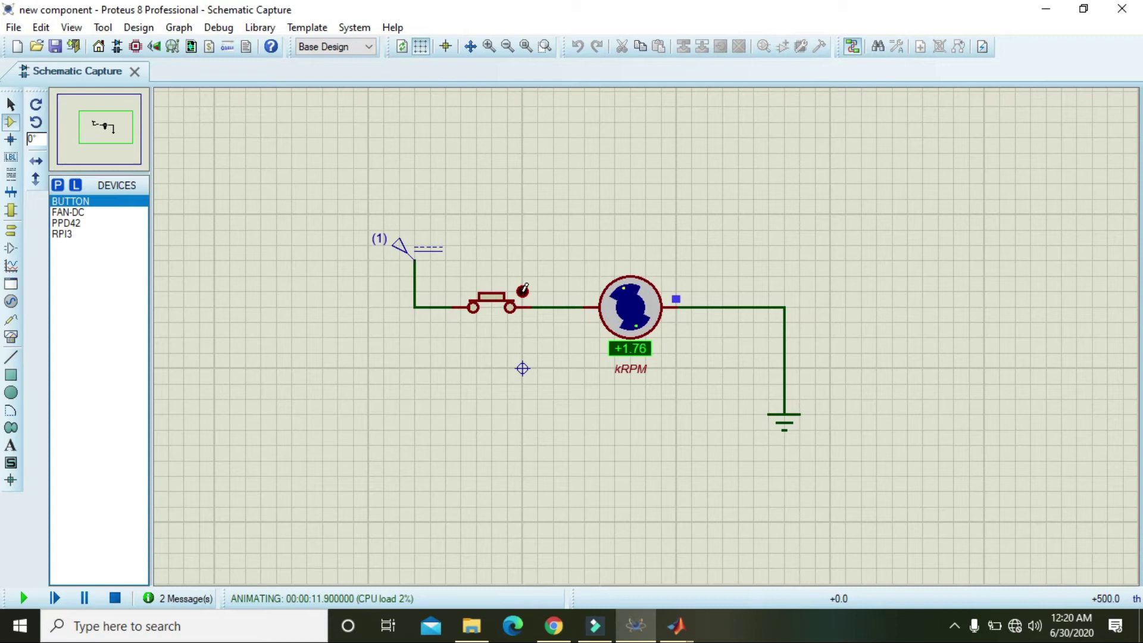
{"action": "left_click", "coordinate": [525, 289]}
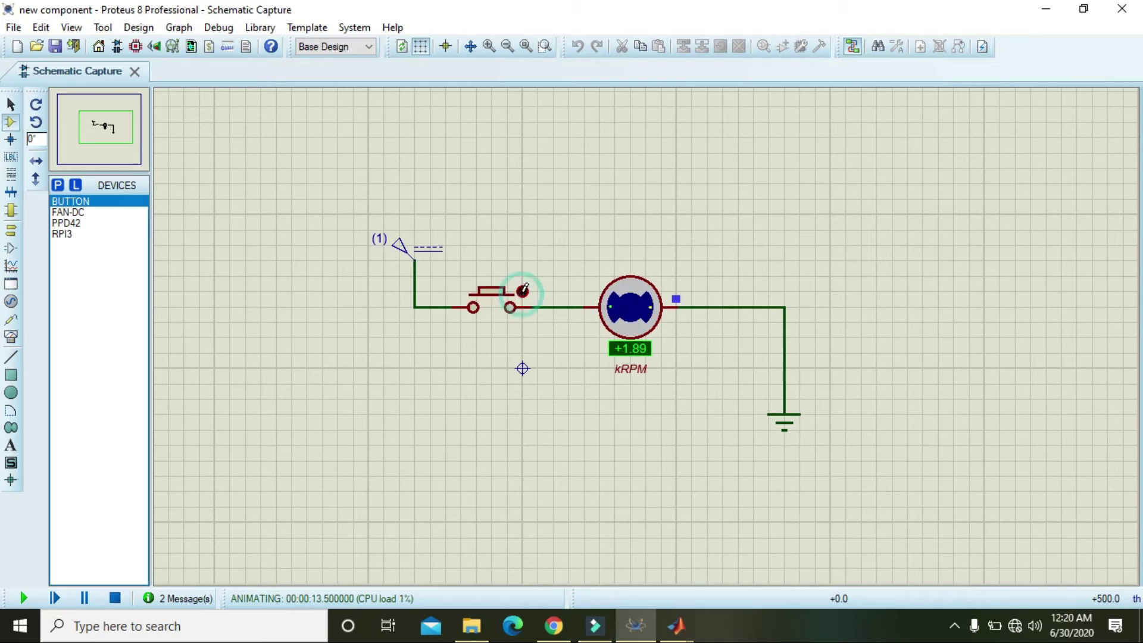